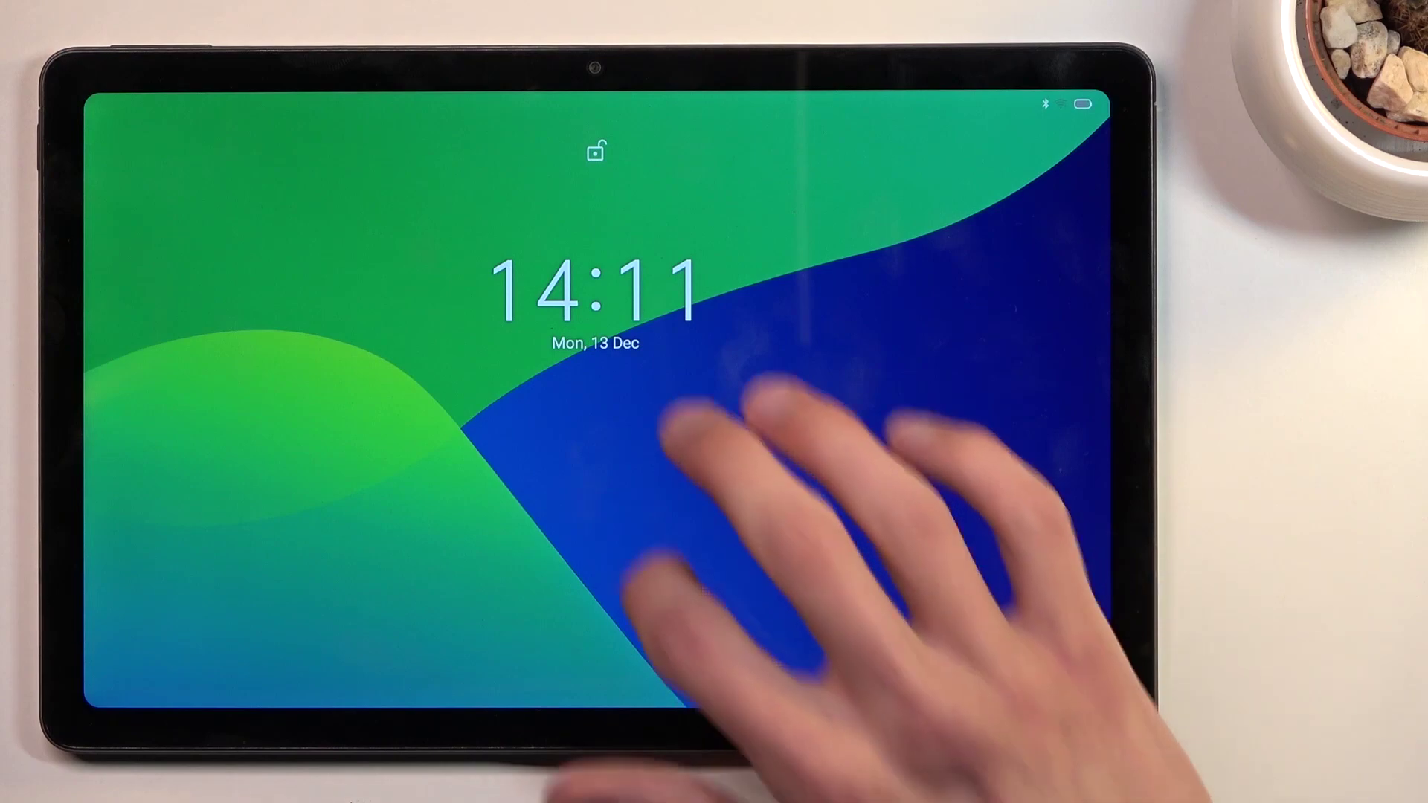
# Step: Swipe up on the realme Pad lock screen once booting finishes to reach the home screen
pyautogui.moveTo(781, 581); pyautogui.dragTo(781, 279)
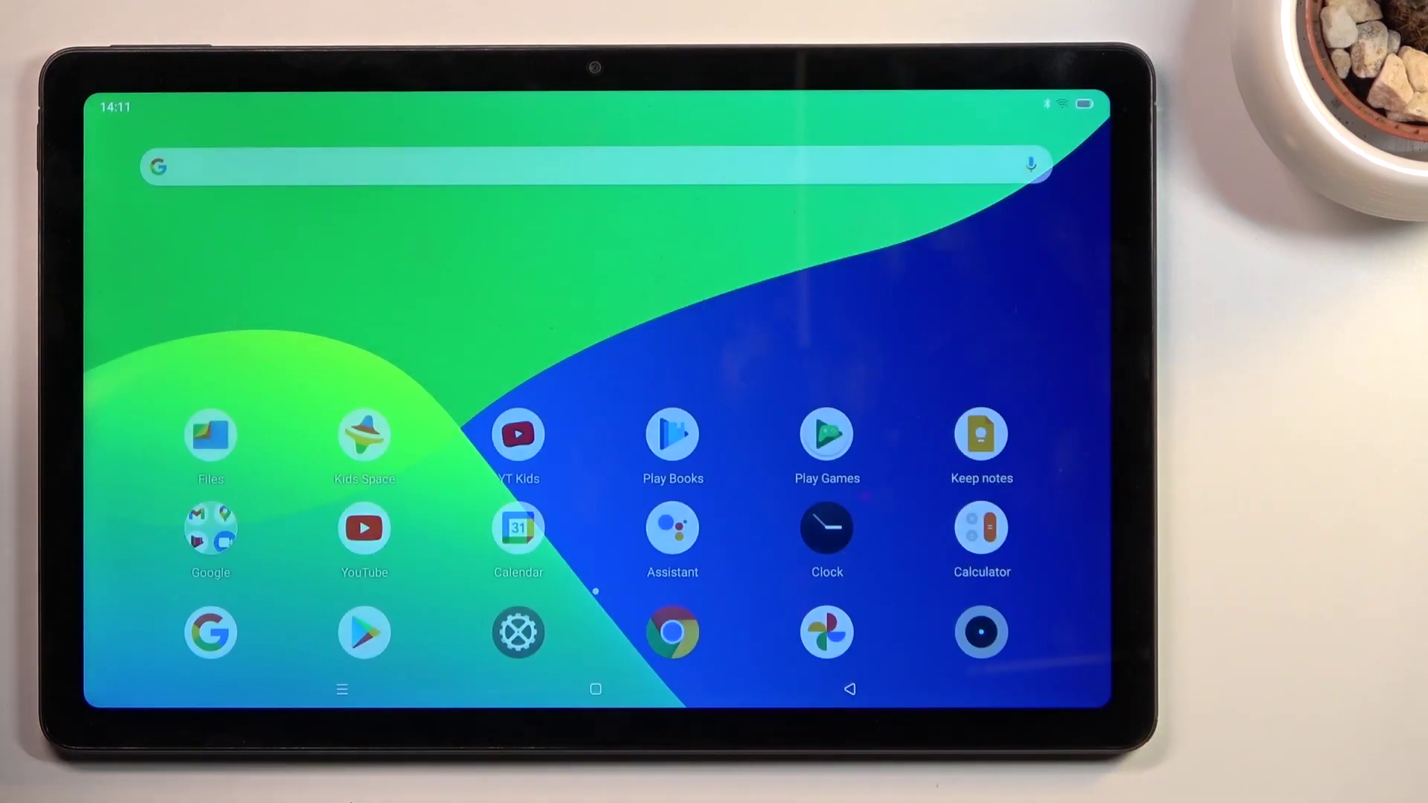